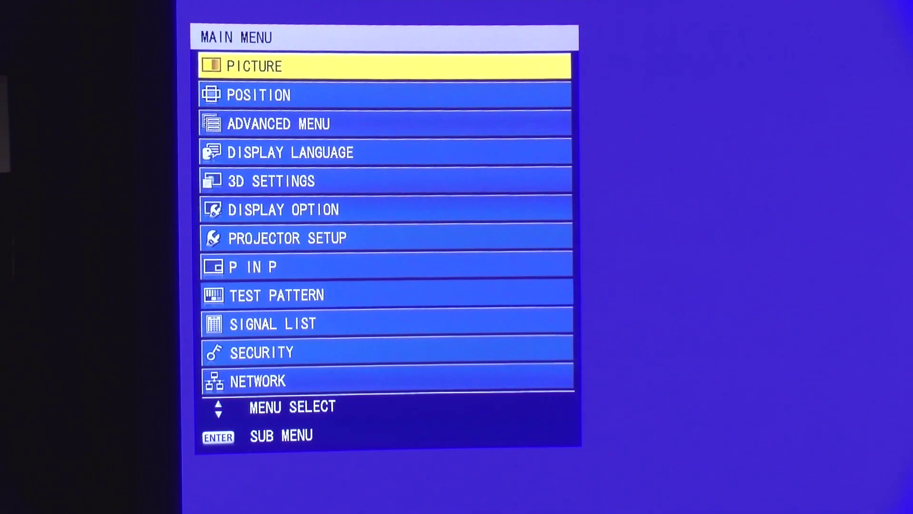
Step: Open PROJECTOR SETUP > STATUS and page through the model, runtime, temperature and self-test screens
{"action": "key", "text": "Down"}
{"action": "key", "text": "Down"}
{"action": "key", "text": "Down"}
{"action": "key", "text": "Down"}
{"action": "key", "text": "Down"}
{"action": "key", "text": "Down"}
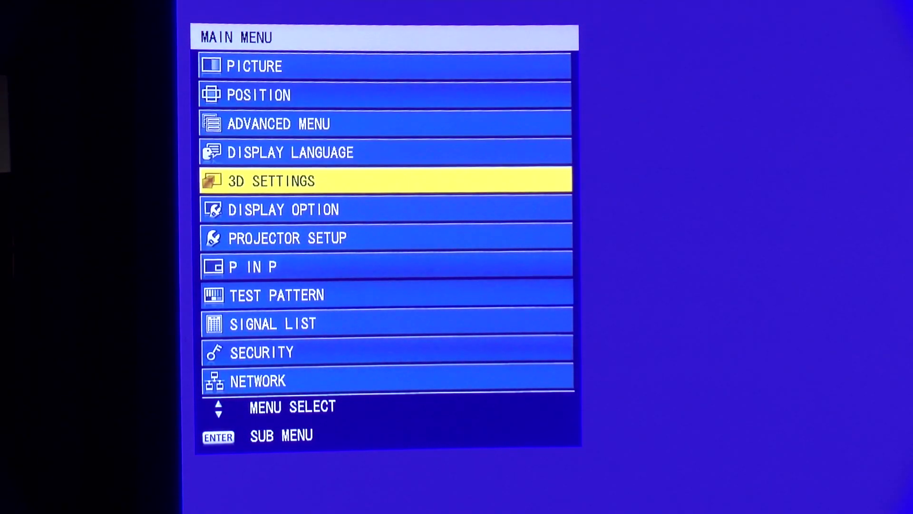
{"action": "key", "text": "Return"}
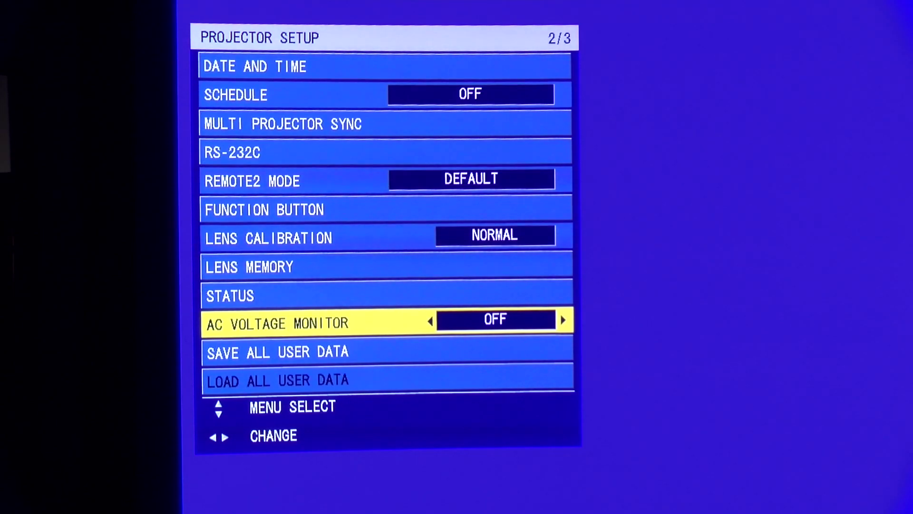
{"action": "key", "text": "Up"}
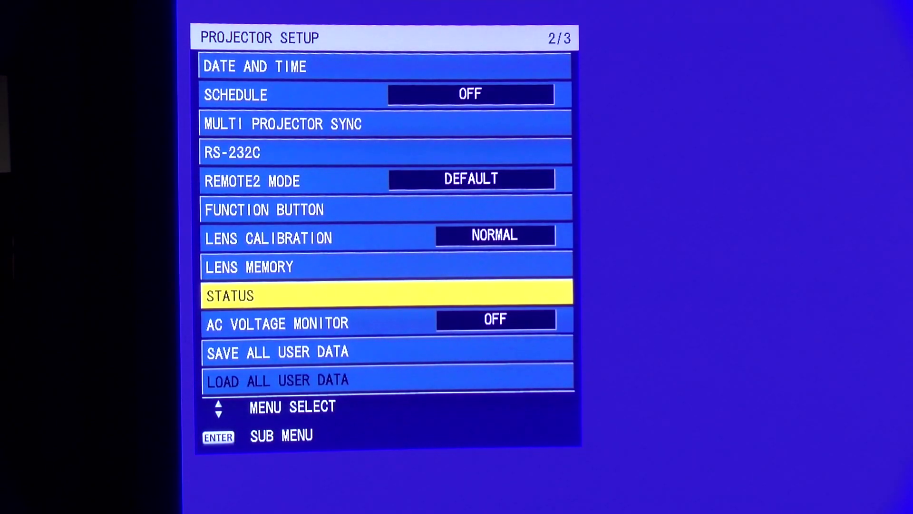
{"action": "key", "text": "Return"}
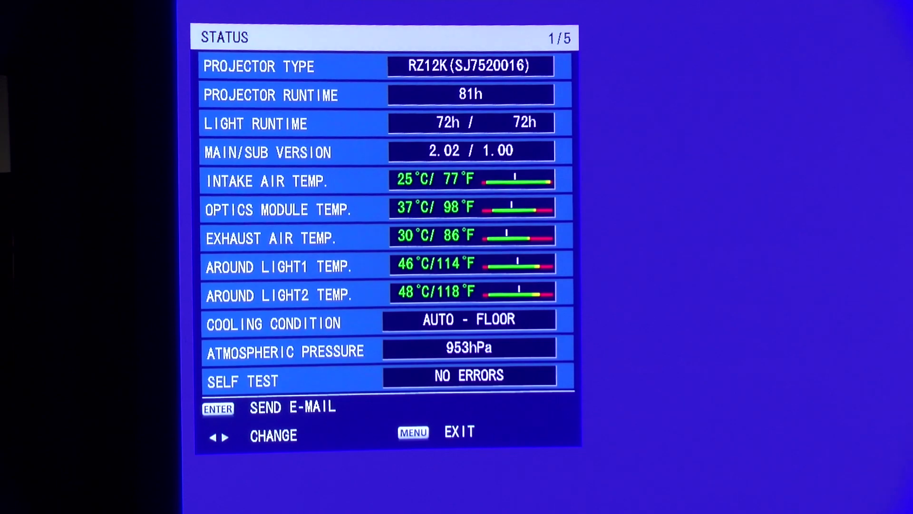
{"action": "key", "text": "Right"}
{"action": "key", "text": "Right"}
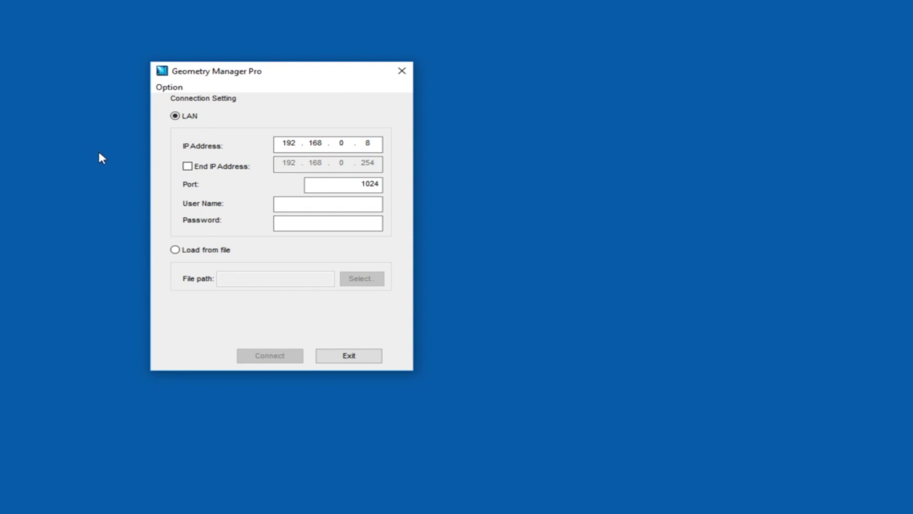
Step: Enter the login user name and password, then connect to the projector at 192.168.0.8
{"action": "left_click", "coordinate": [301, 204]}
{"action": "left_click", "coordinate": [306, 204]}
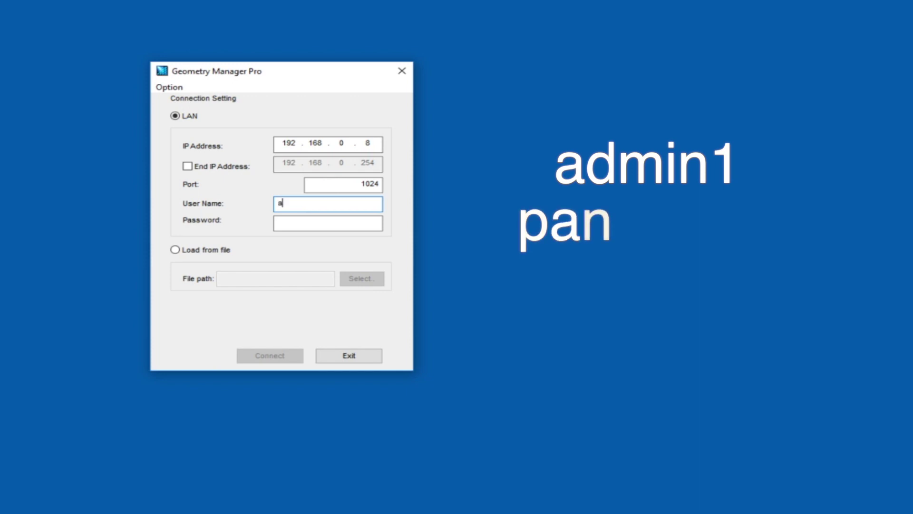
{"action": "type", "text": "admin1"}
{"action": "key", "text": "Tab"}
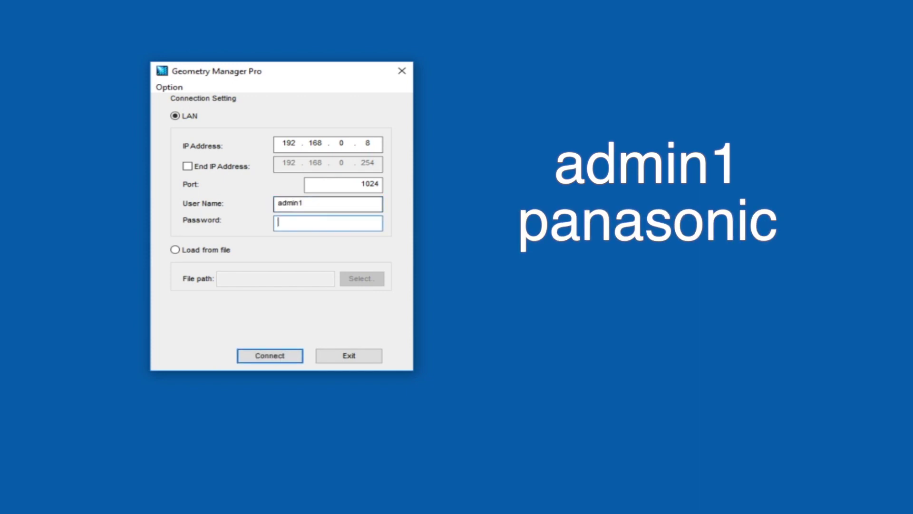
{"action": "type", "text": "panasonicc"}
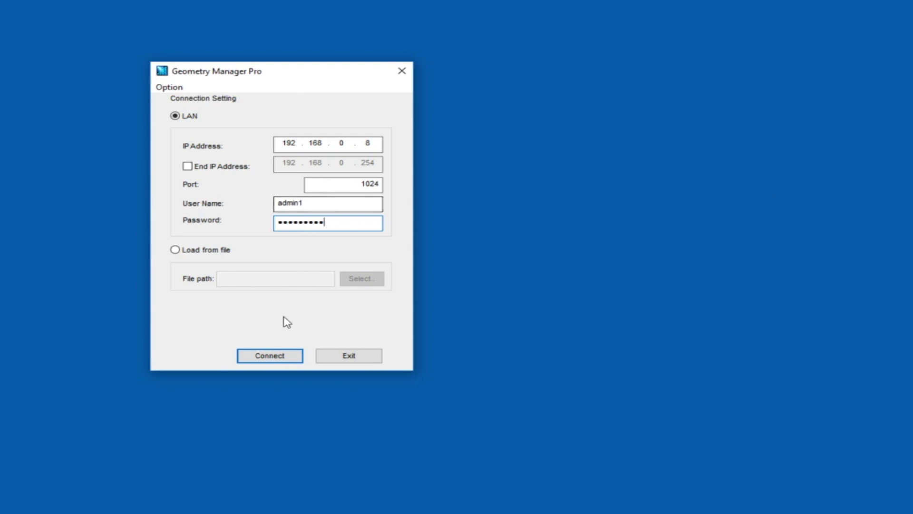
{"action": "left_click", "coordinate": [278, 362]}
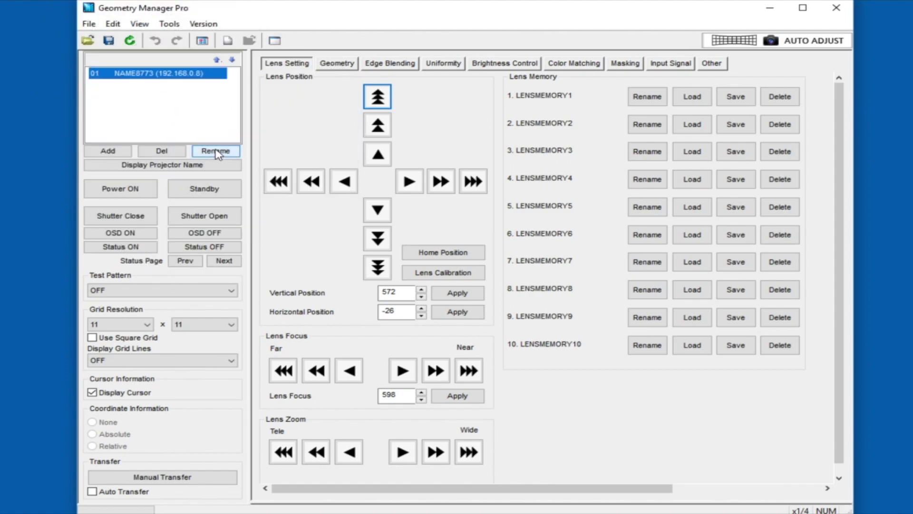
Step: Confirm the projector name, project Crosshatch (White), enable Auto Transfer, and open the Geometry page
{"action": "left_click", "coordinate": [216, 151]}
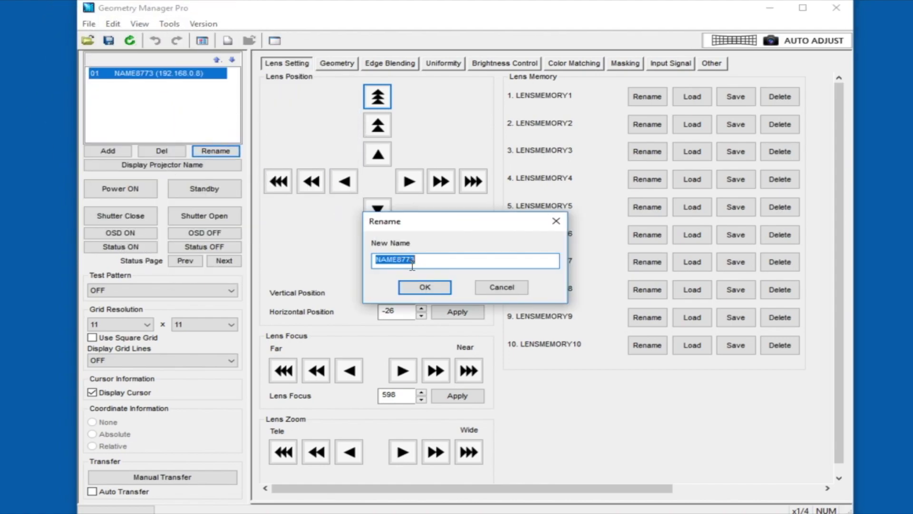
{"action": "left_click", "coordinate": [438, 289]}
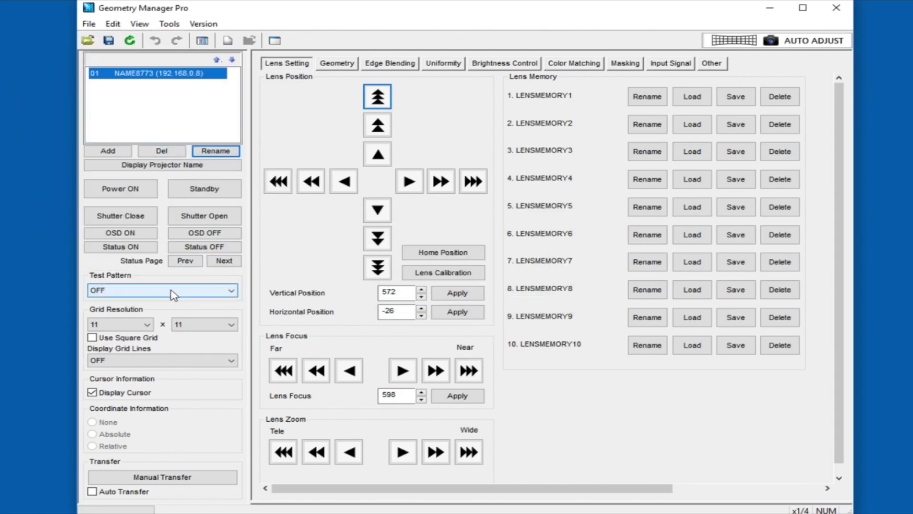
{"action": "left_click", "coordinate": [148, 291]}
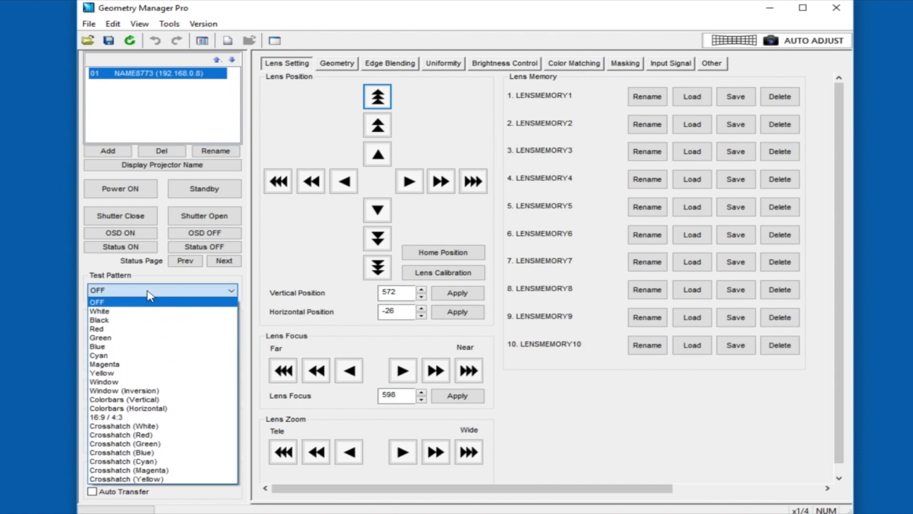
{"action": "left_click", "coordinate": [145, 426]}
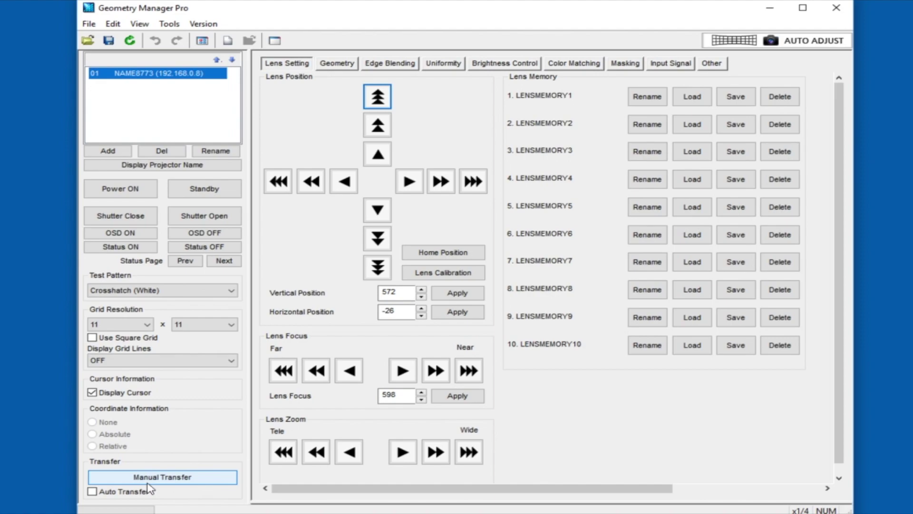
{"action": "left_click", "coordinate": [92, 491]}
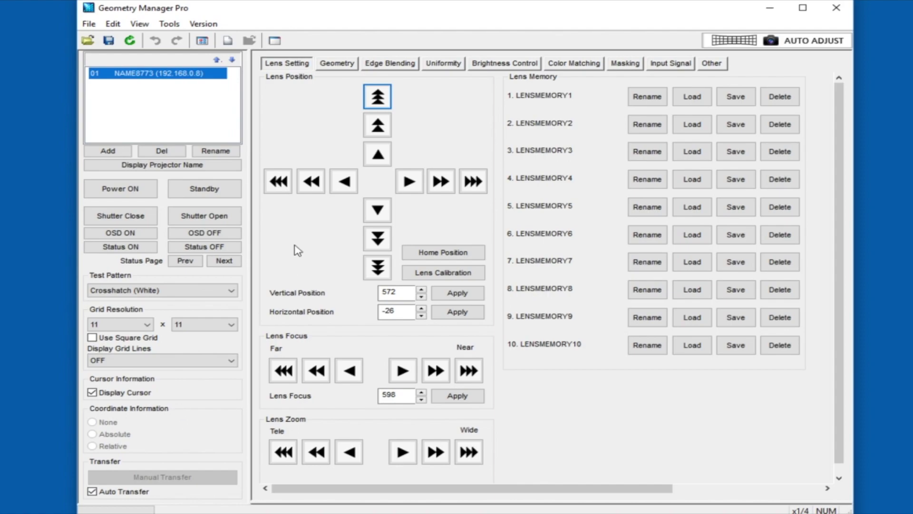
{"action": "left_click", "coordinate": [337, 67]}
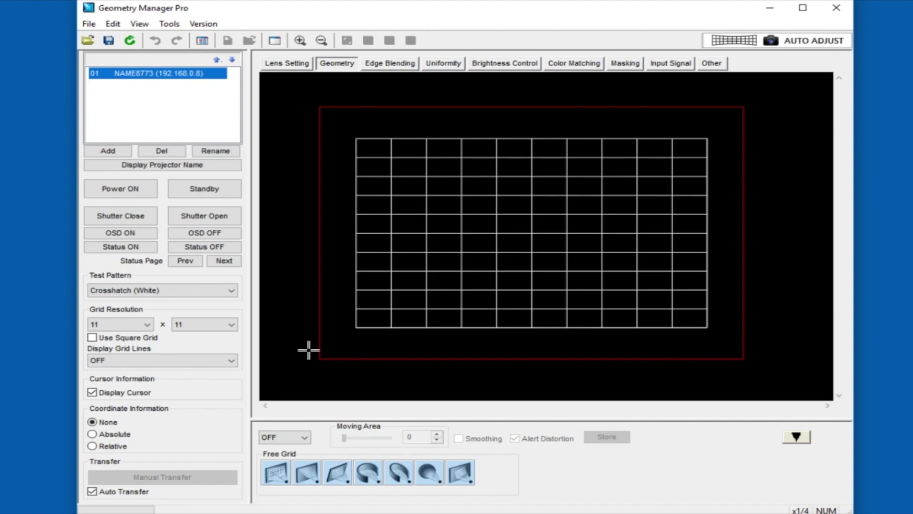
Step: Choose geometry memory slot PC-1 and select a block of grid points from the top-left corner
{"action": "left_click", "coordinate": [307, 436]}
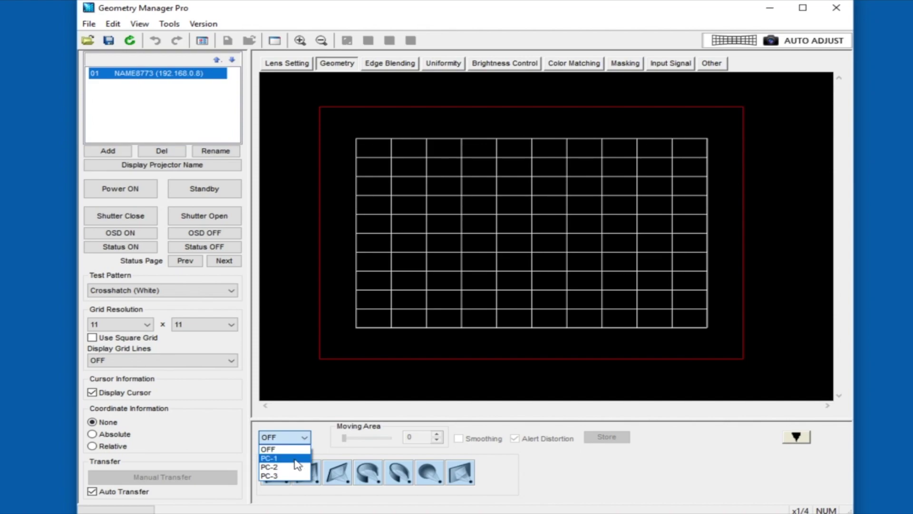
{"action": "left_click", "coordinate": [297, 459]}
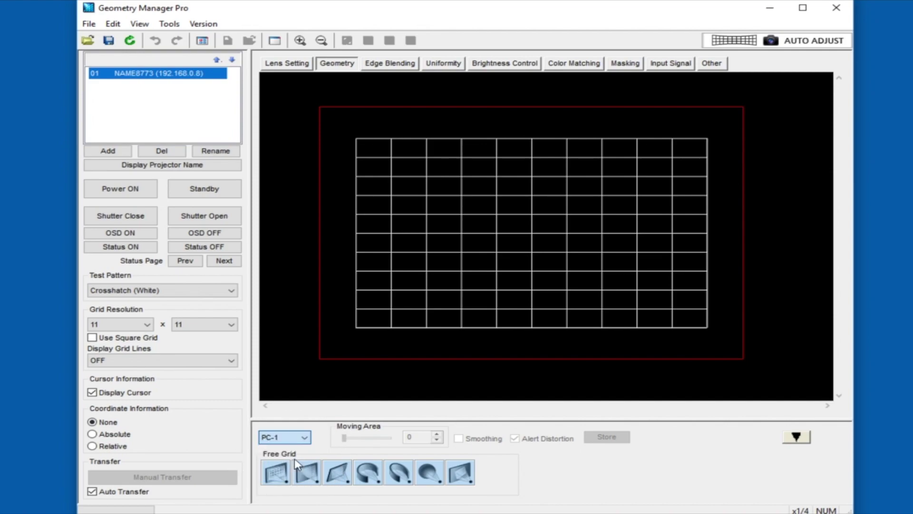
{"action": "left_click", "coordinate": [358, 138]}
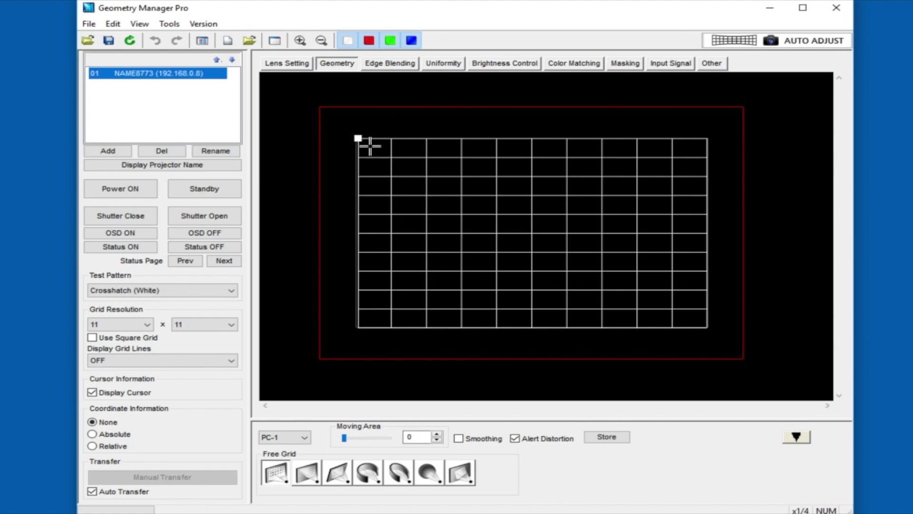
{"action": "left_click_drag", "start_coordinate": [339, 120], "coordinate": [471, 251]}
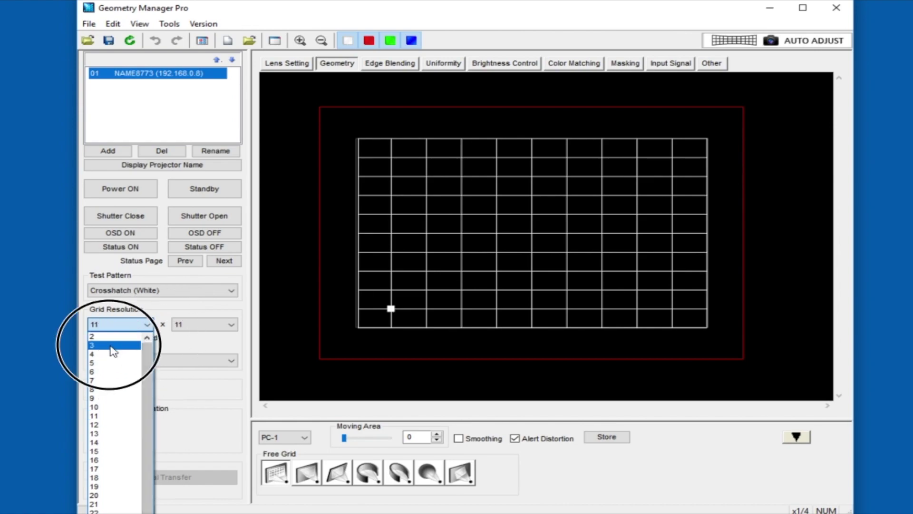
Step: Attempt a 3 x 3 grid resolution, answer the warning, and select Cylindrical screen correction
{"action": "left_click", "coordinate": [114, 345]}
{"action": "left_click", "coordinate": [513, 298]}
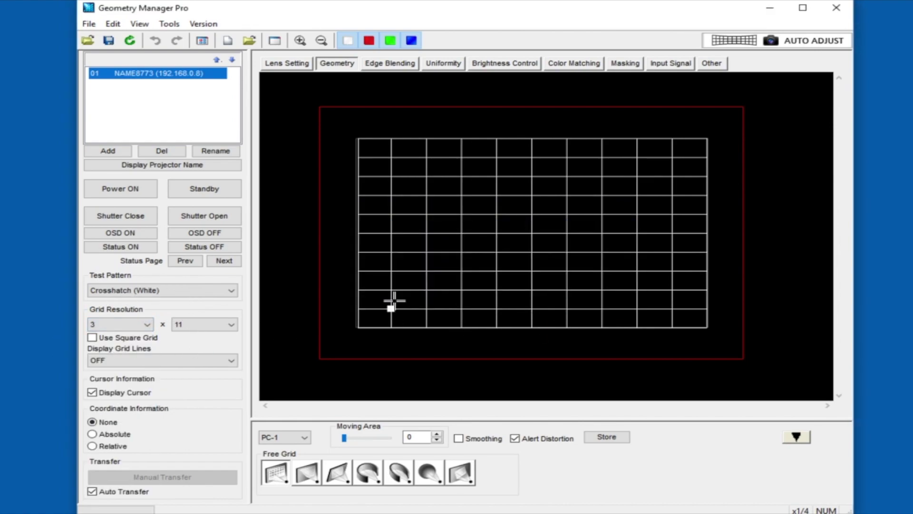
{"action": "left_click", "coordinate": [219, 325]}
{"action": "scroll", "coordinate": [218, 325], "scroll_direction": "up", "scroll_amount": 3}
{"action": "left_click", "coordinate": [218, 349]}
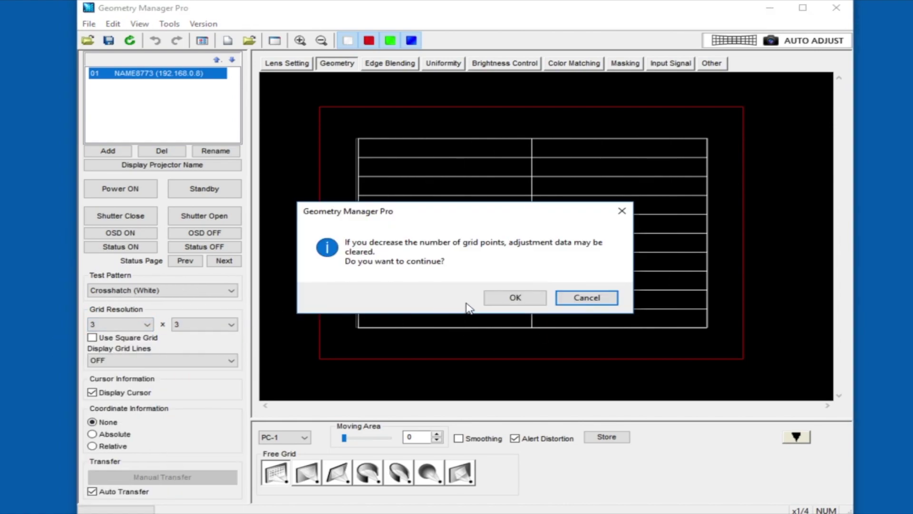
{"action": "left_click", "coordinate": [515, 300]}
{"action": "left_click", "coordinate": [368, 473]}
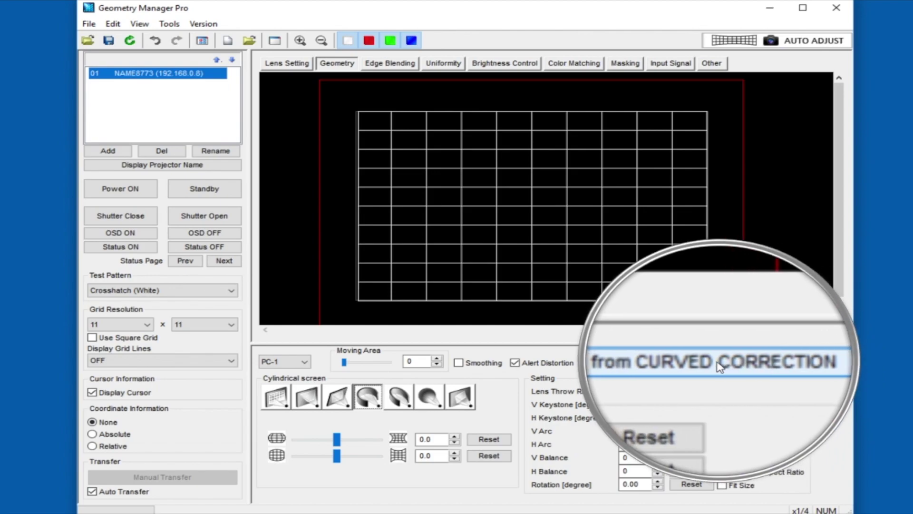
Step: Import the projector's CURVED CORRECTION data and confirm the load
{"action": "left_click", "coordinate": [700, 364]}
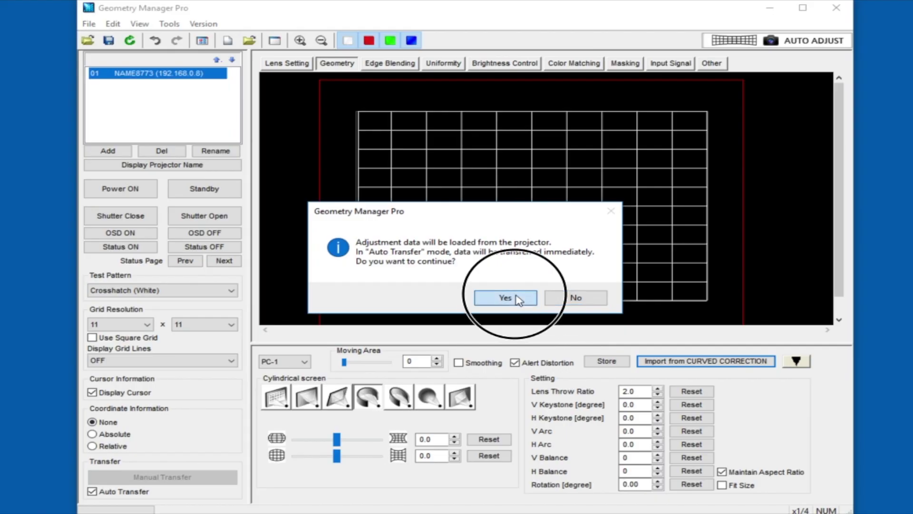
{"action": "left_click", "coordinate": [506, 298]}
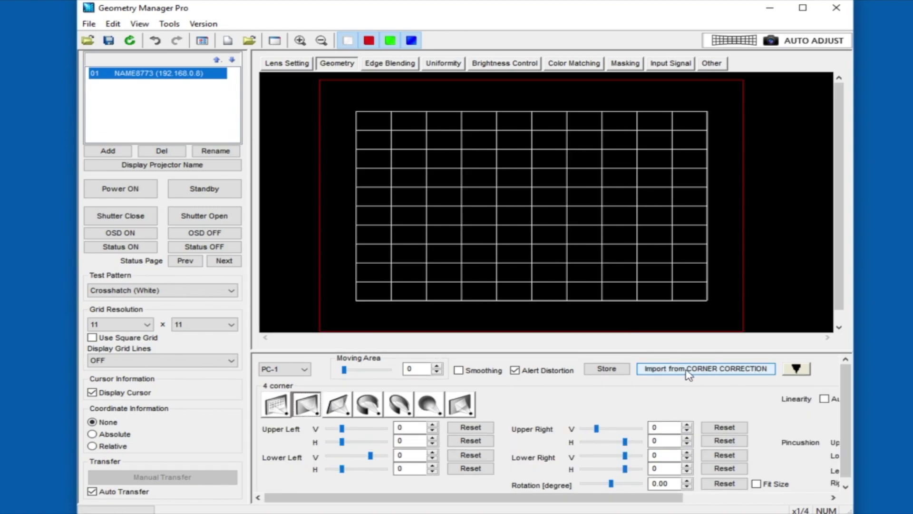
Step: Shift a block of left grid points up and left, and nudge a lower point right
{"action": "left_click_drag", "start_coordinate": [602, 252], "coordinate": [689, 357]}
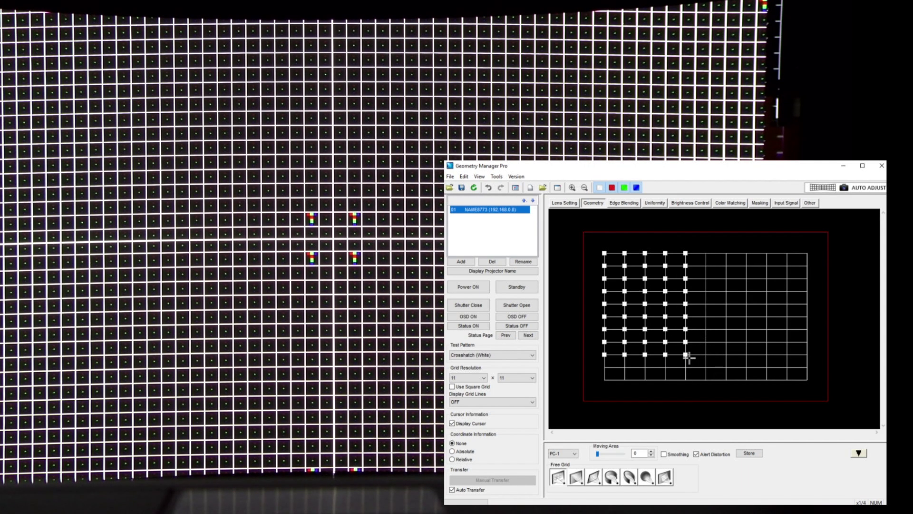
{"action": "left_click_drag", "start_coordinate": [644, 303], "coordinate": [640, 299]}
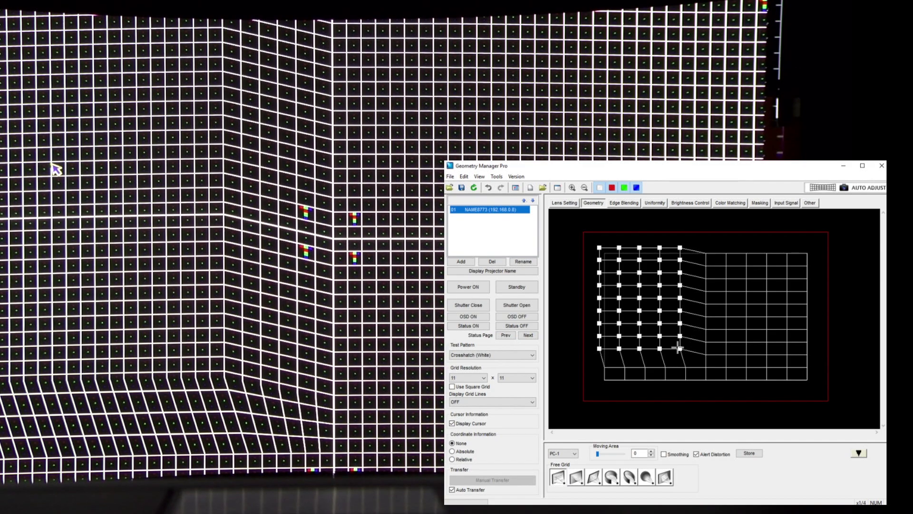
{"action": "left_click", "coordinate": [698, 342]}
{"action": "left_click", "coordinate": [680, 348]}
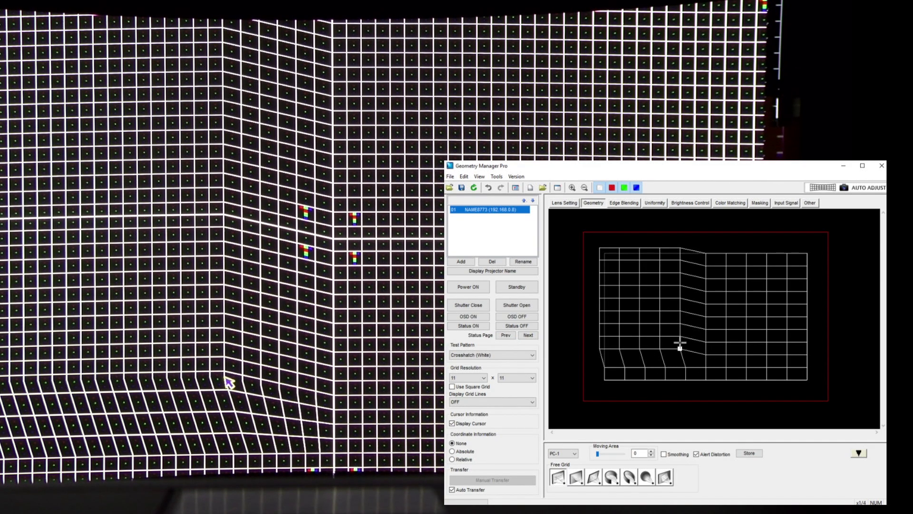
{"action": "left_click_drag", "start_coordinate": [682, 346], "coordinate": [693, 347]}
Step: Raise a horizontal row, pull a top-middle point into a peak, and begin storing the warp
{"action": "mouse_move", "coordinate": [679, 310]}
{"action": "left_mouse_down"}
{"action": "mouse_move", "coordinate": [666, 302]}
{"action": "mouse_move", "coordinate": [679, 313]}
{"action": "mouse_move", "coordinate": [679, 302]}
{"action": "left_mouse_up"}
{"action": "left_click", "coordinate": [679, 312]}
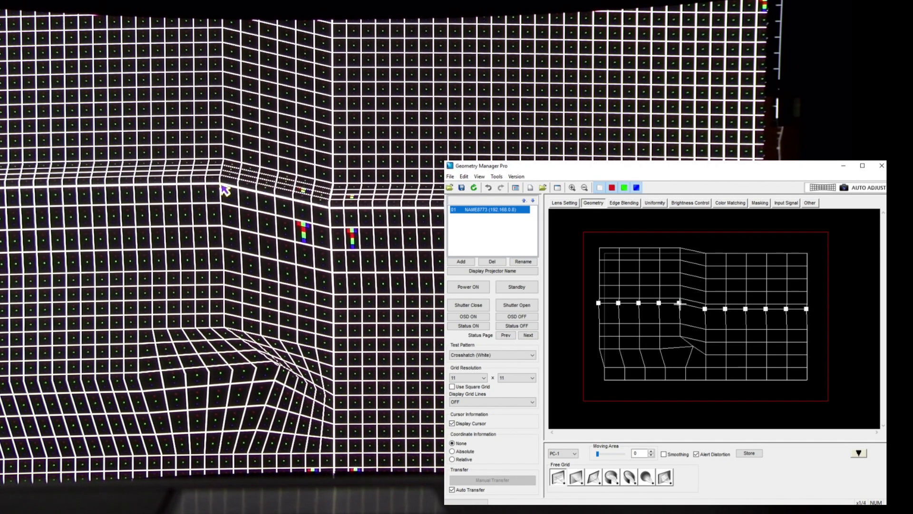
{"action": "left_click", "coordinate": [680, 273]}
{"action": "left_click_drag", "start_coordinate": [683, 275], "coordinate": [721, 282]}
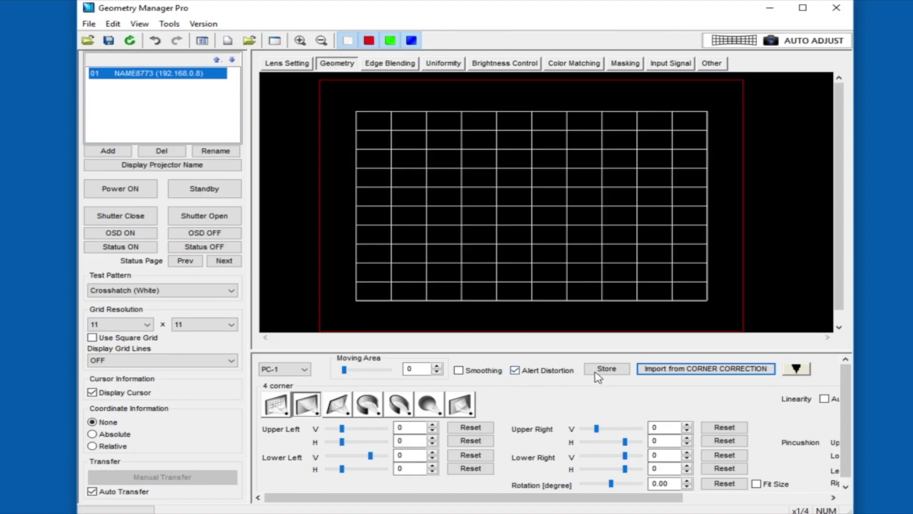
{"action": "left_click", "coordinate": [608, 370]}
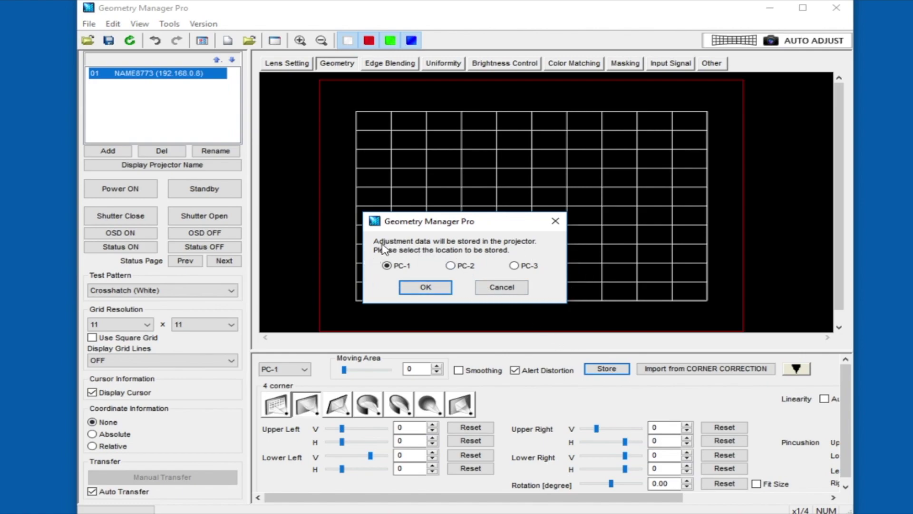
Step: Store the warp to PC-1, save it as a one-projector file, and reset the free grid
{"action": "left_click", "coordinate": [425, 287]}
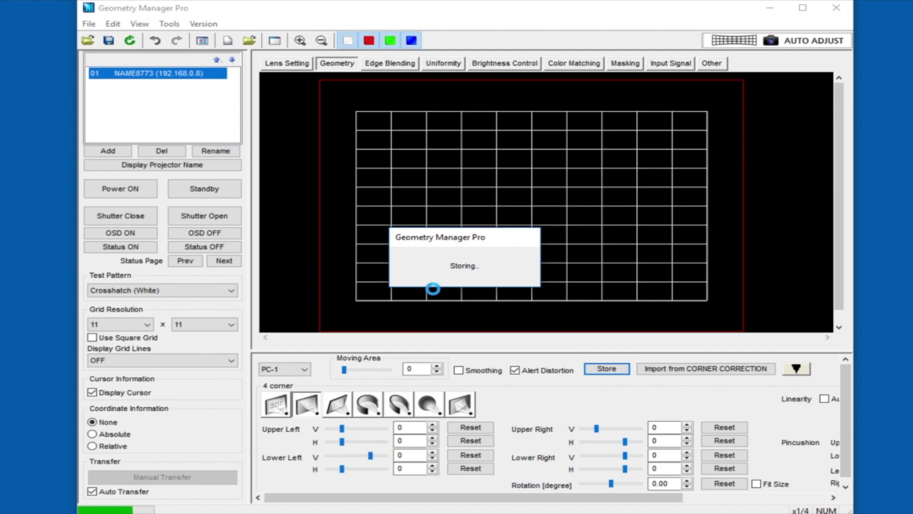
{"action": "left_click", "coordinate": [89, 24]}
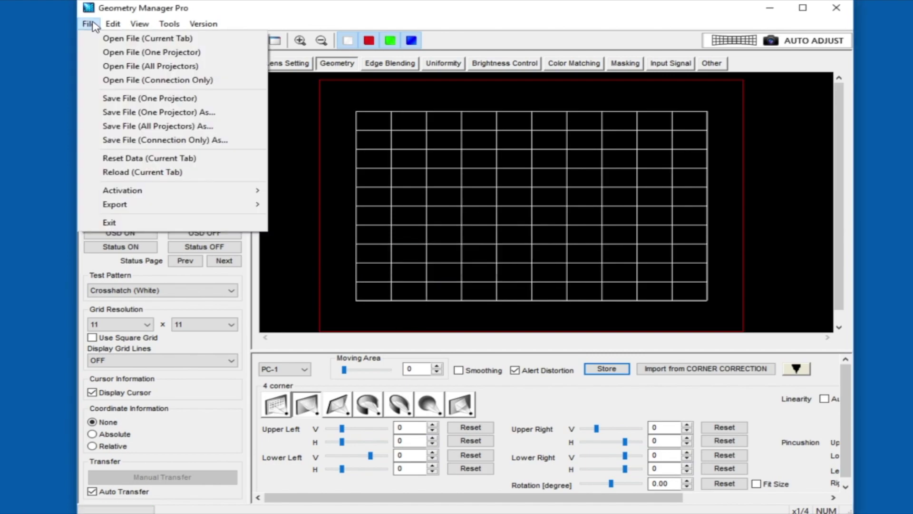
{"action": "left_click", "coordinate": [159, 113]}
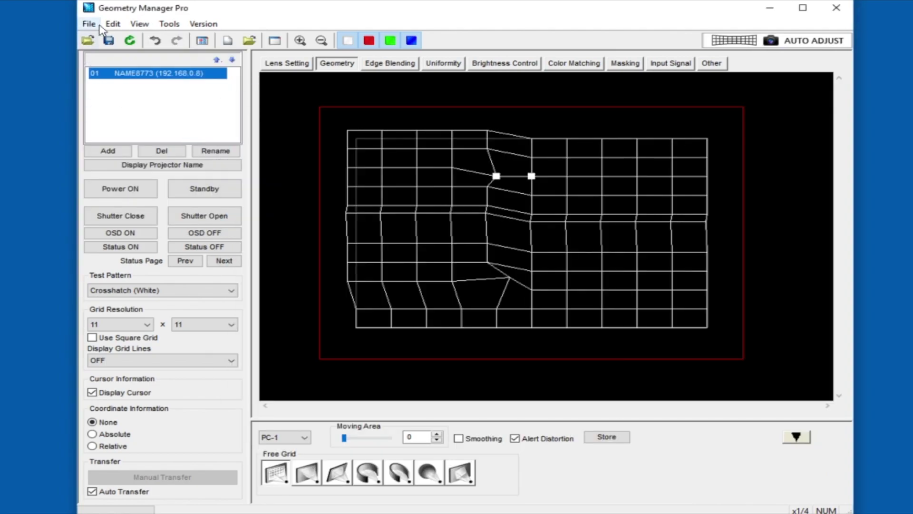
{"action": "left_click", "coordinate": [94, 26]}
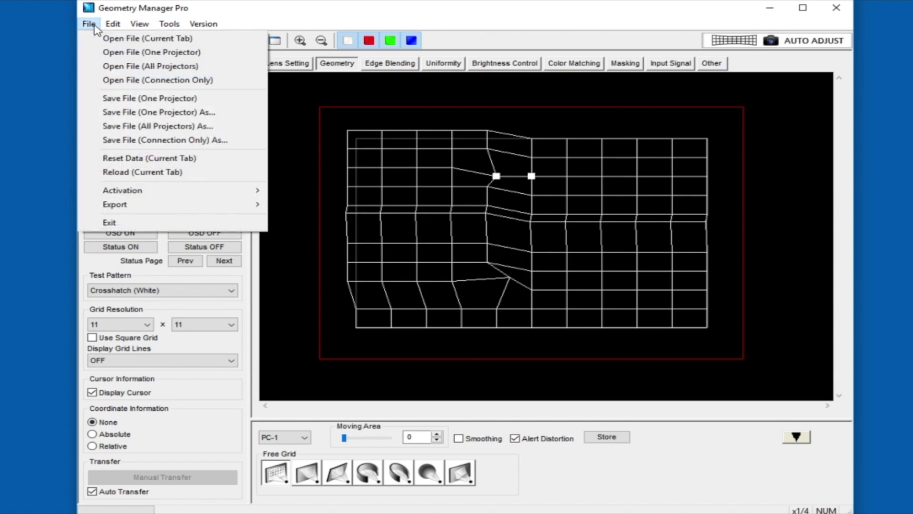
{"action": "left_click", "coordinate": [167, 165]}
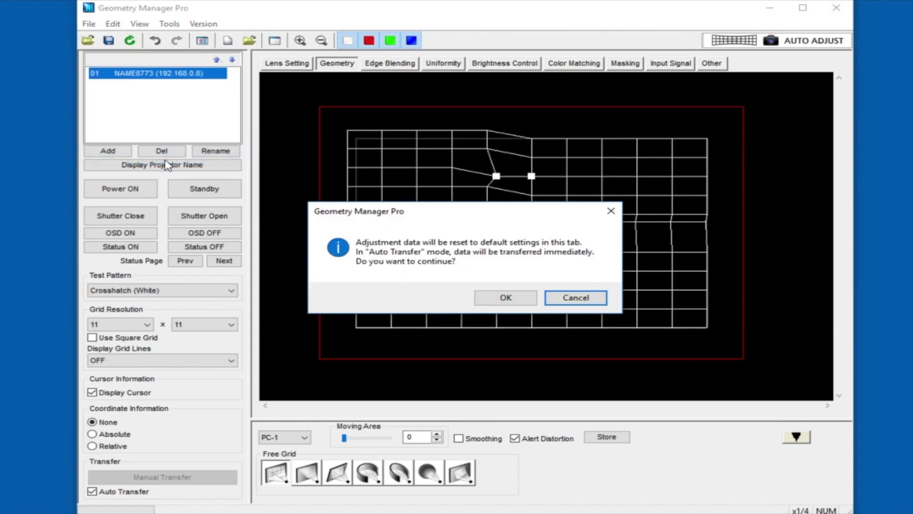
{"action": "left_click", "coordinate": [502, 297]}
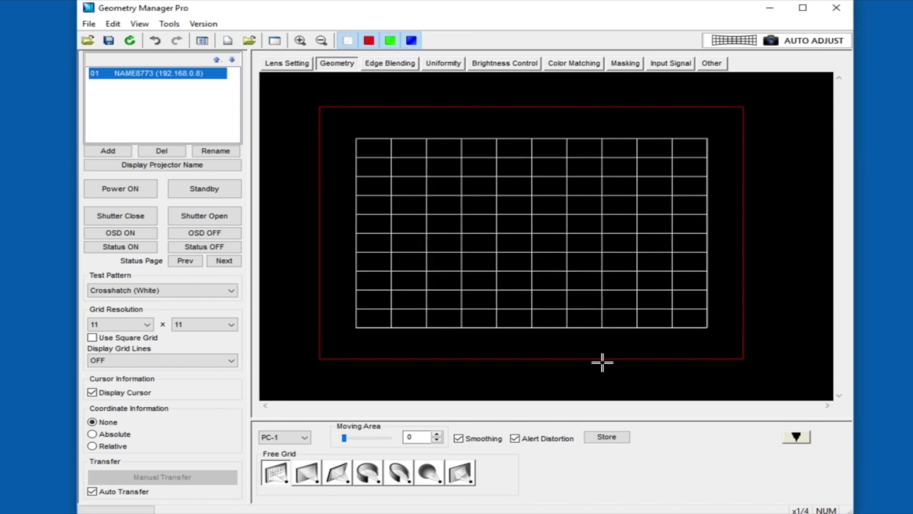